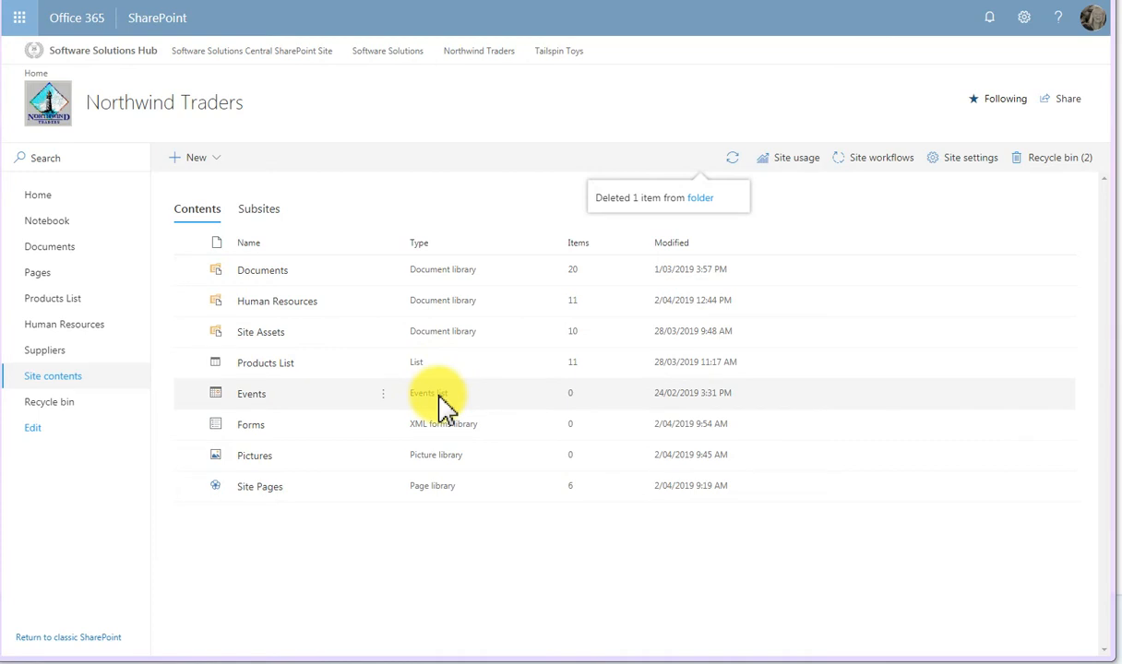
- Open the Products List from the site contents to view its items and columns
click(286, 367)
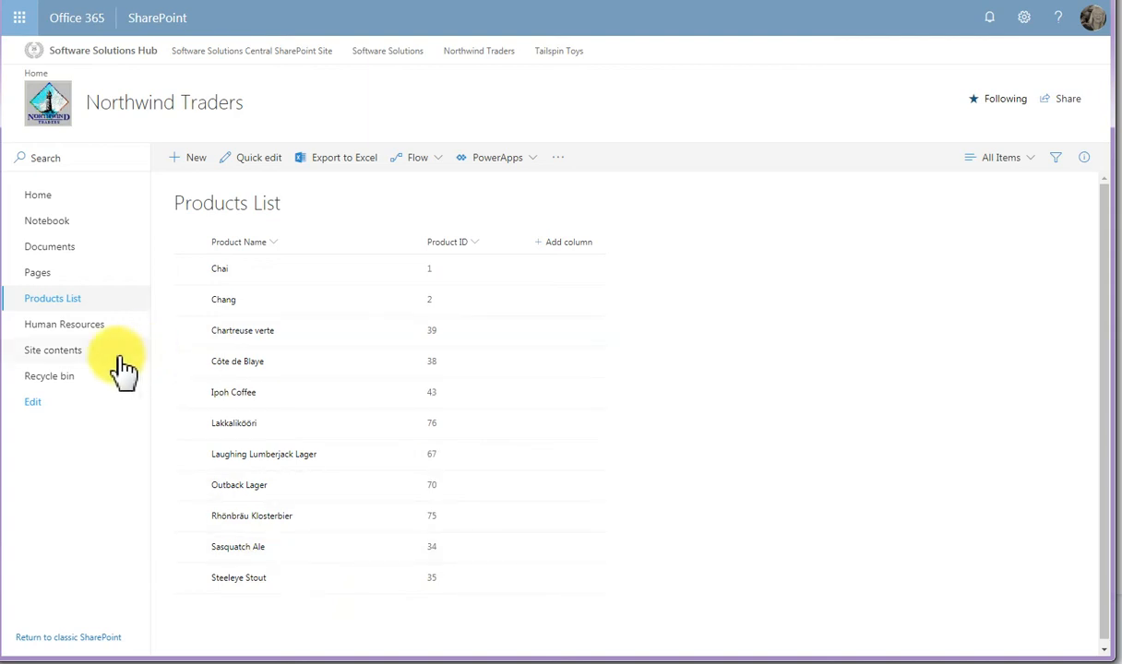
- From the site contents, create a list named Suppliers with the description "List of Supplier Details"
click(64, 350)
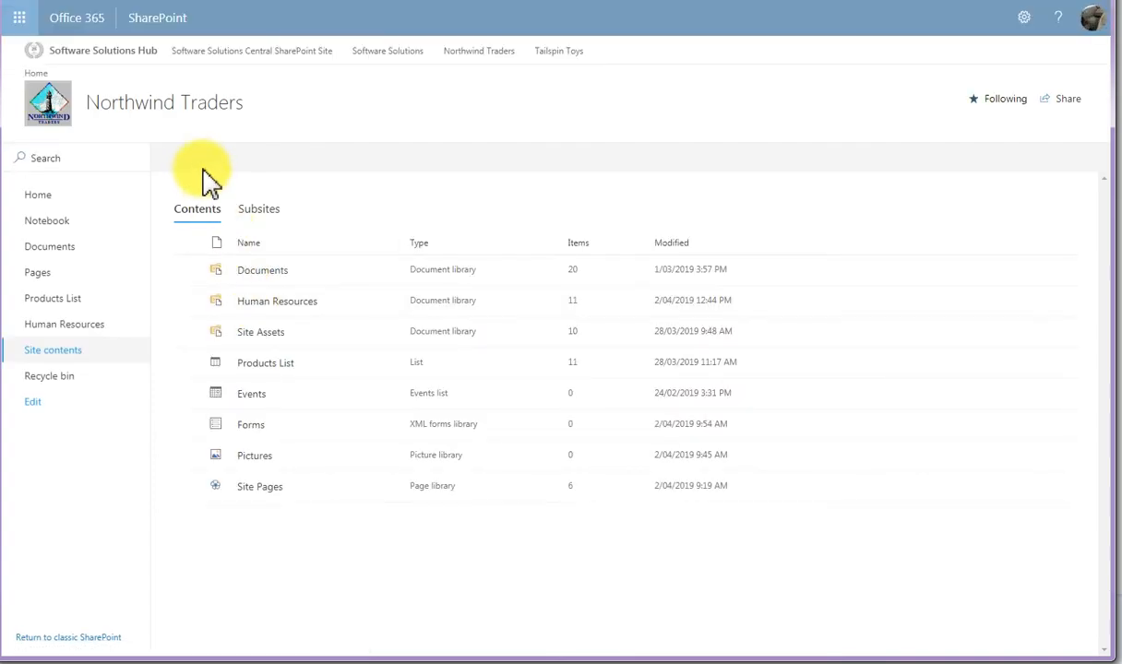
click(211, 162)
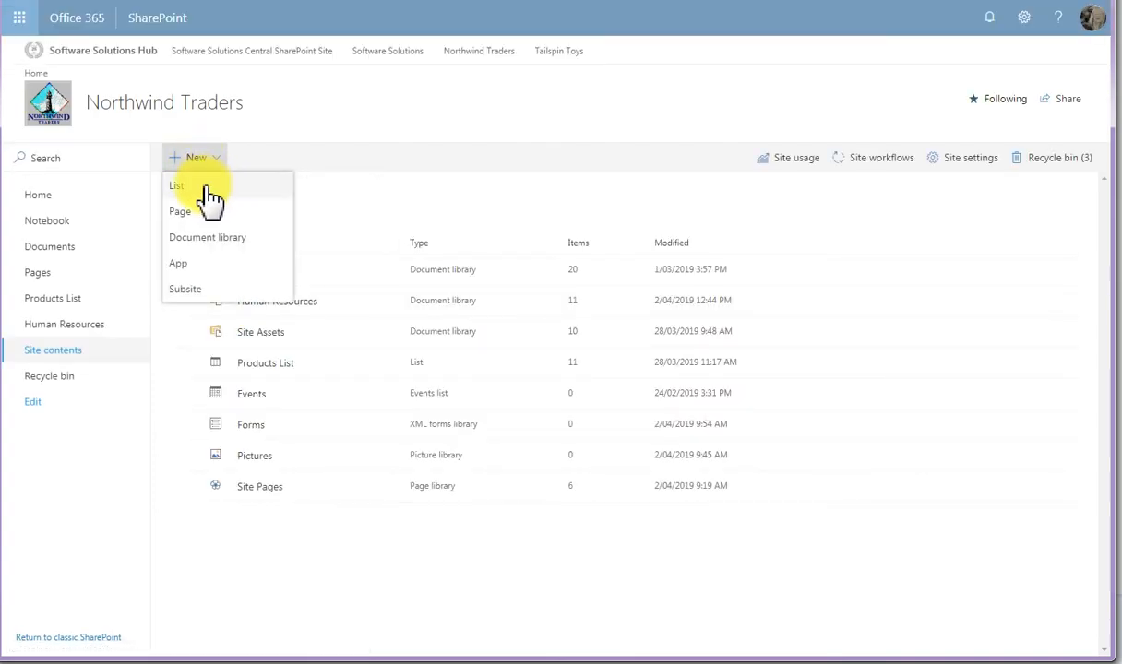
click(193, 187)
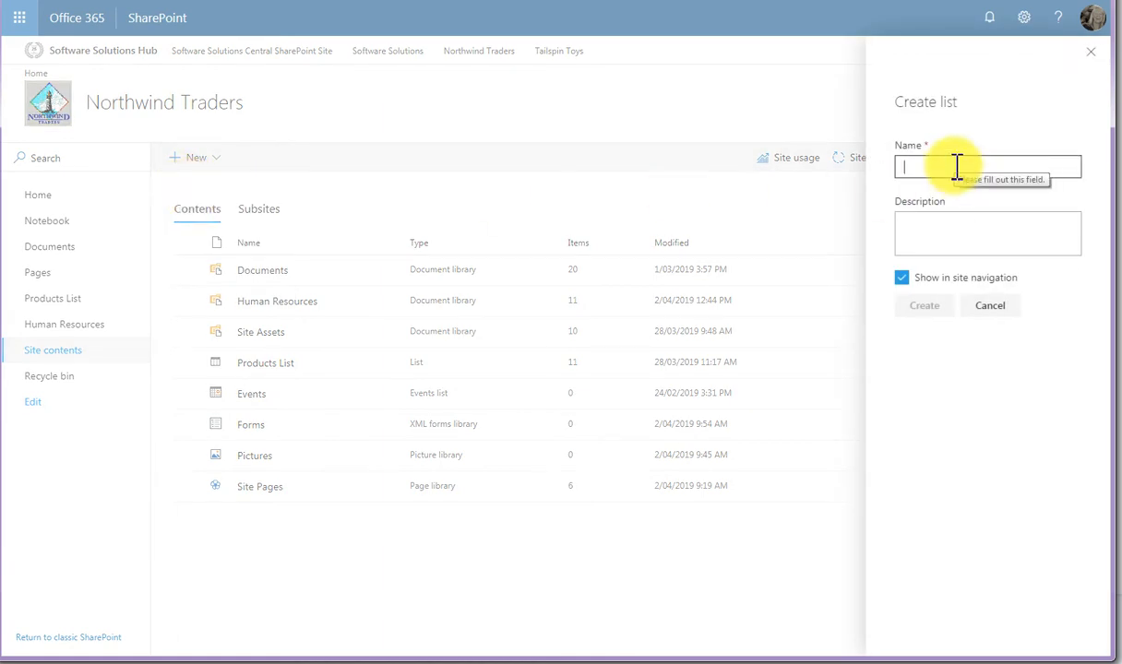
text(Suppli)
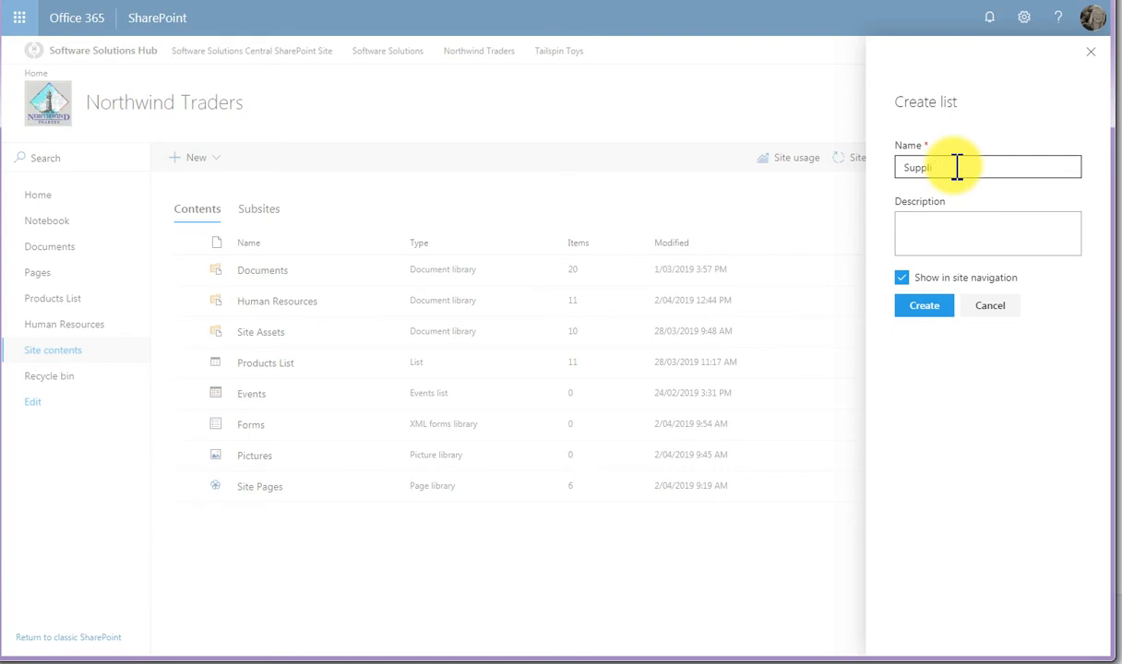
text(ers)
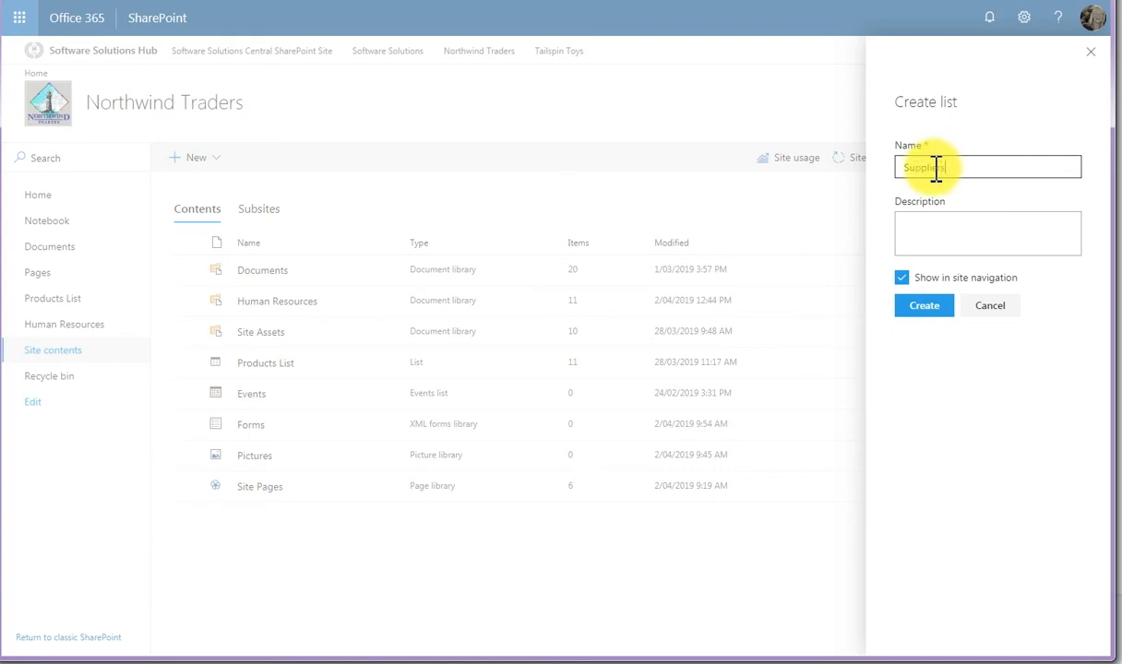
click(966, 226)
text(List o)
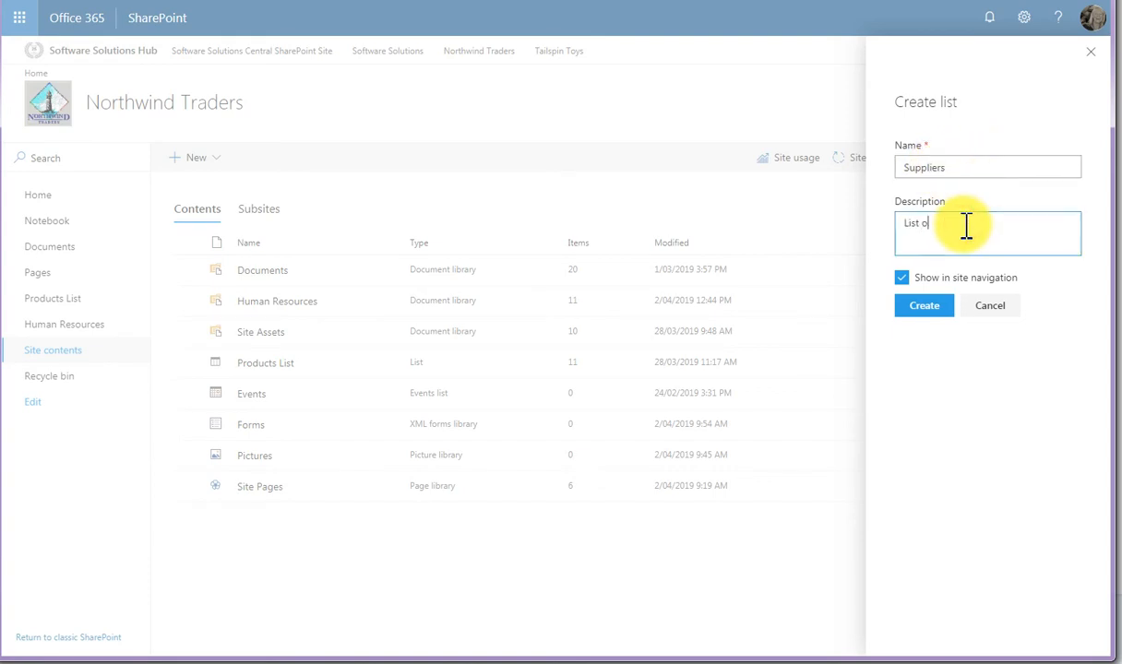
text(f Supplier Details)
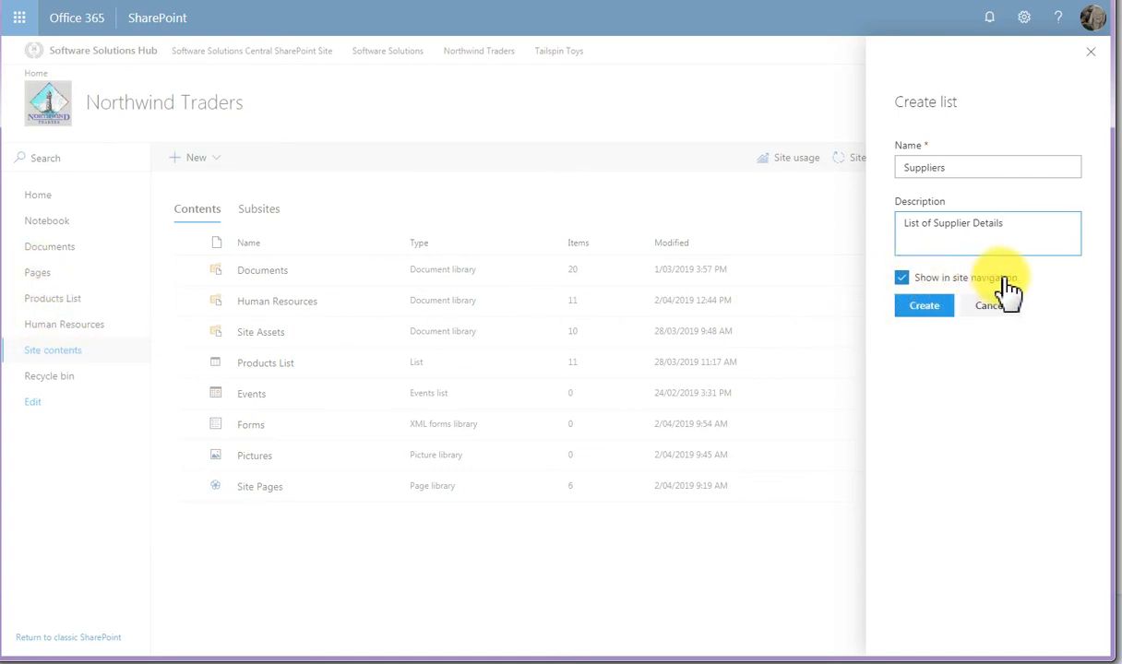
click(926, 307)
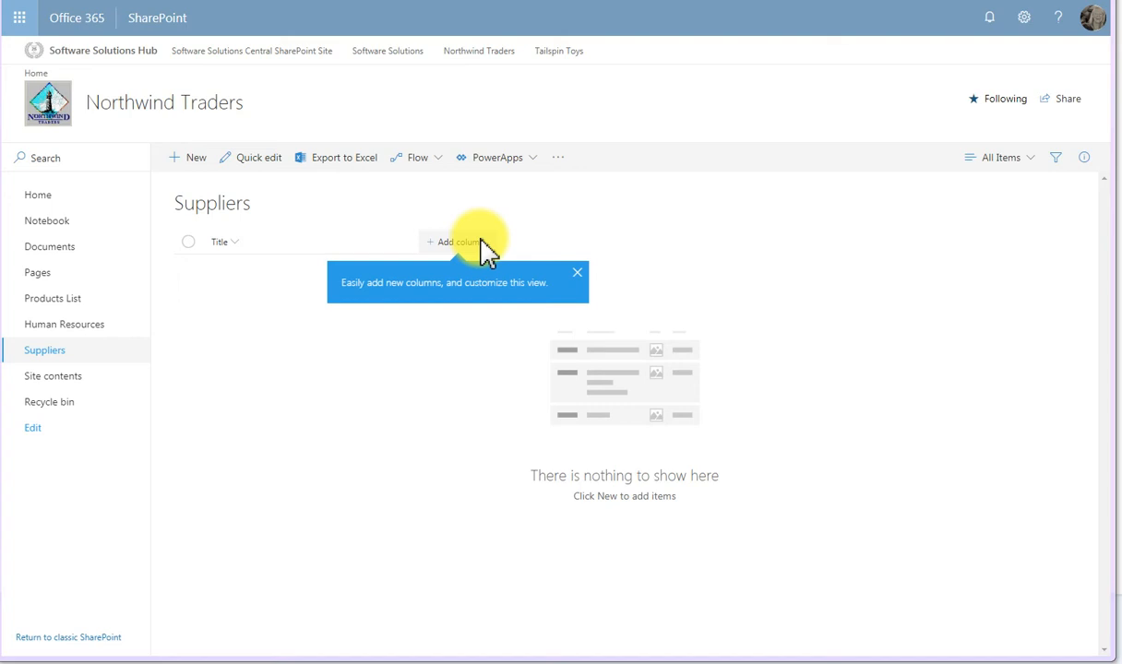
- Open the Suppliers list for quick editing and rename its Title column to Company Name
click(270, 162)
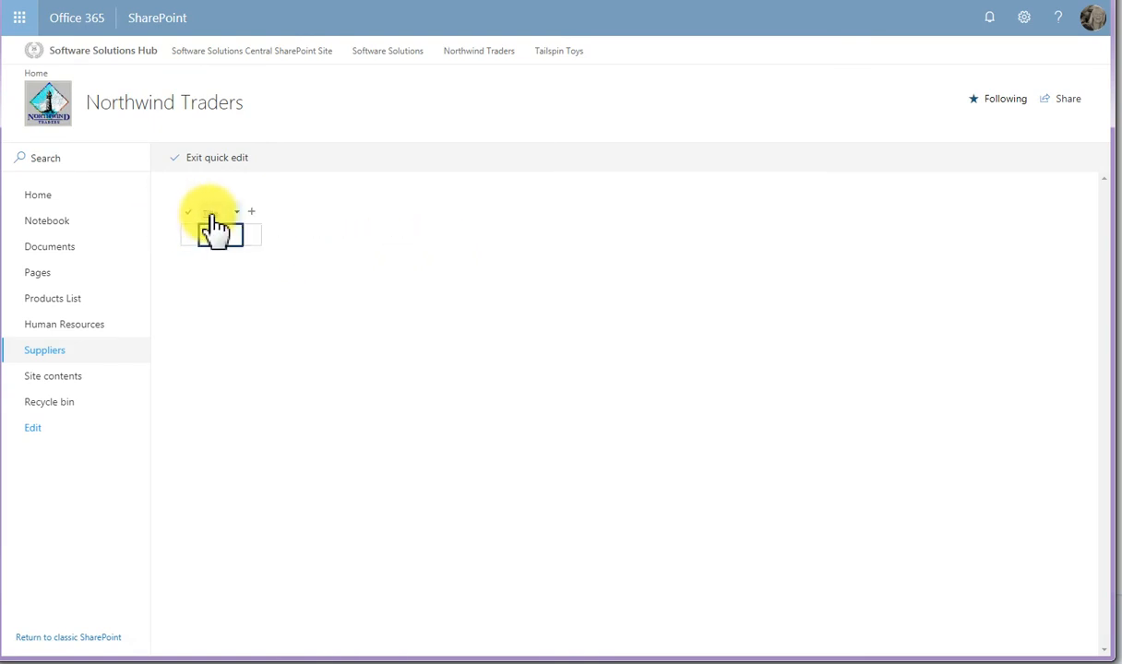
click(238, 213)
click(246, 236)
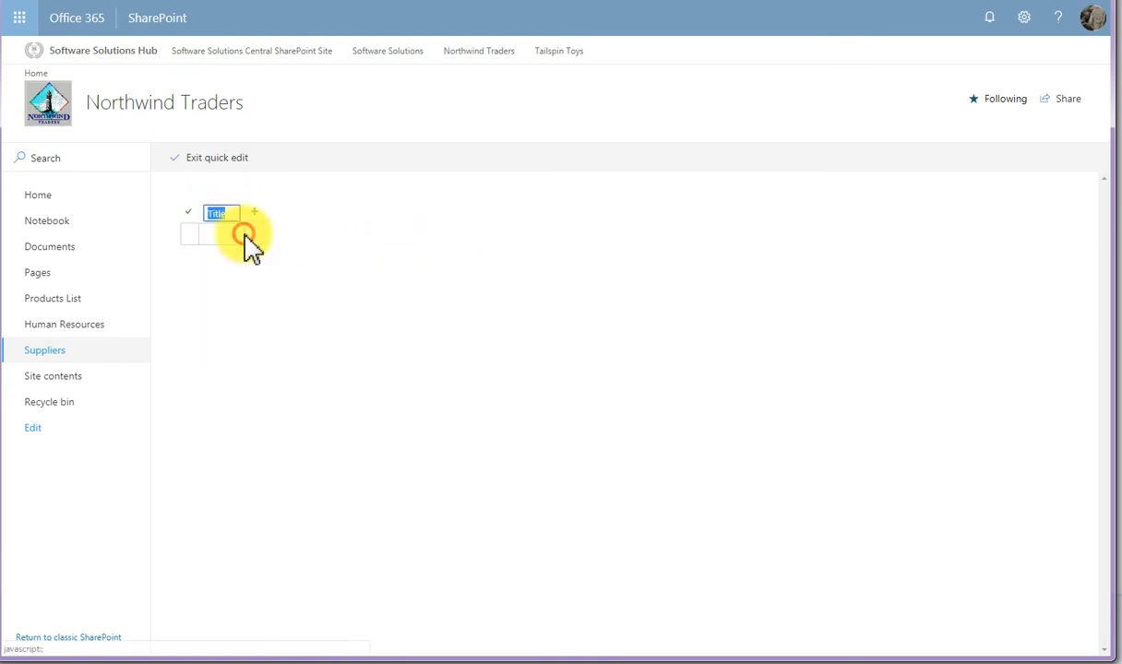
text(Comp)
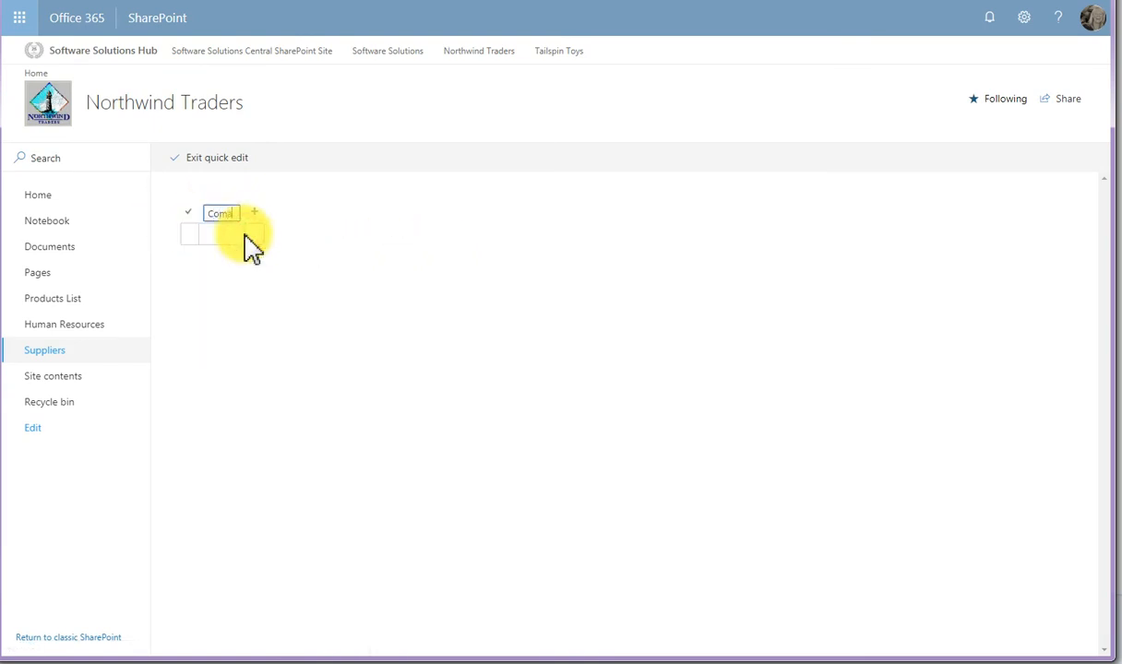
text(any Name)
key(Return)
- Add a text column named Address to the Suppliers list
click(294, 211)
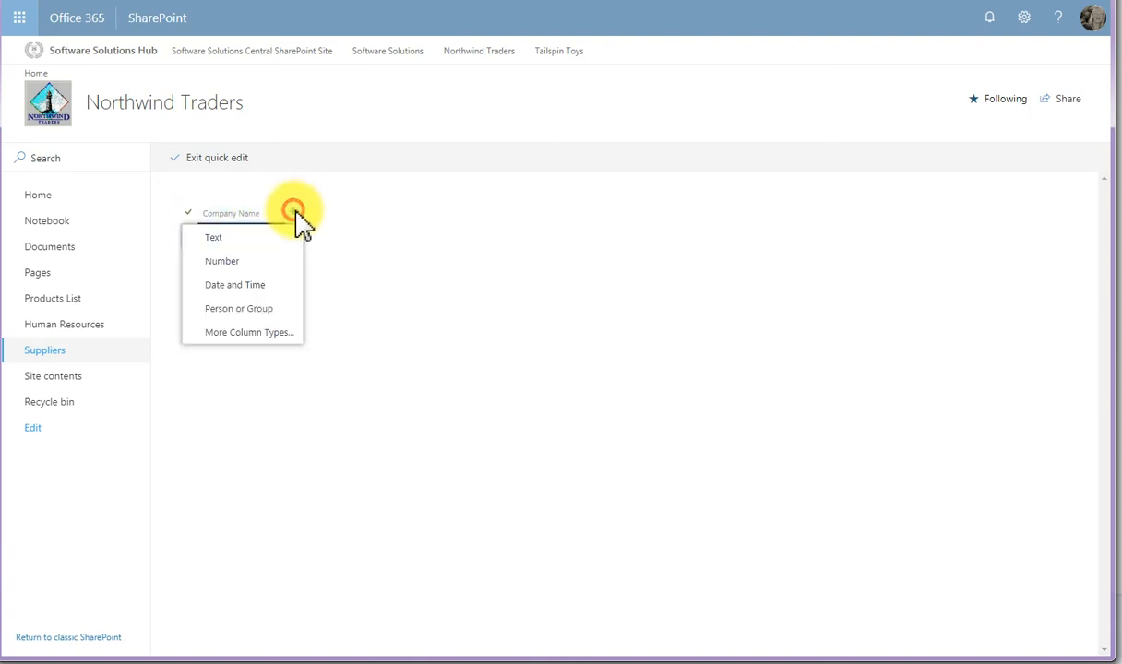
click(263, 239)
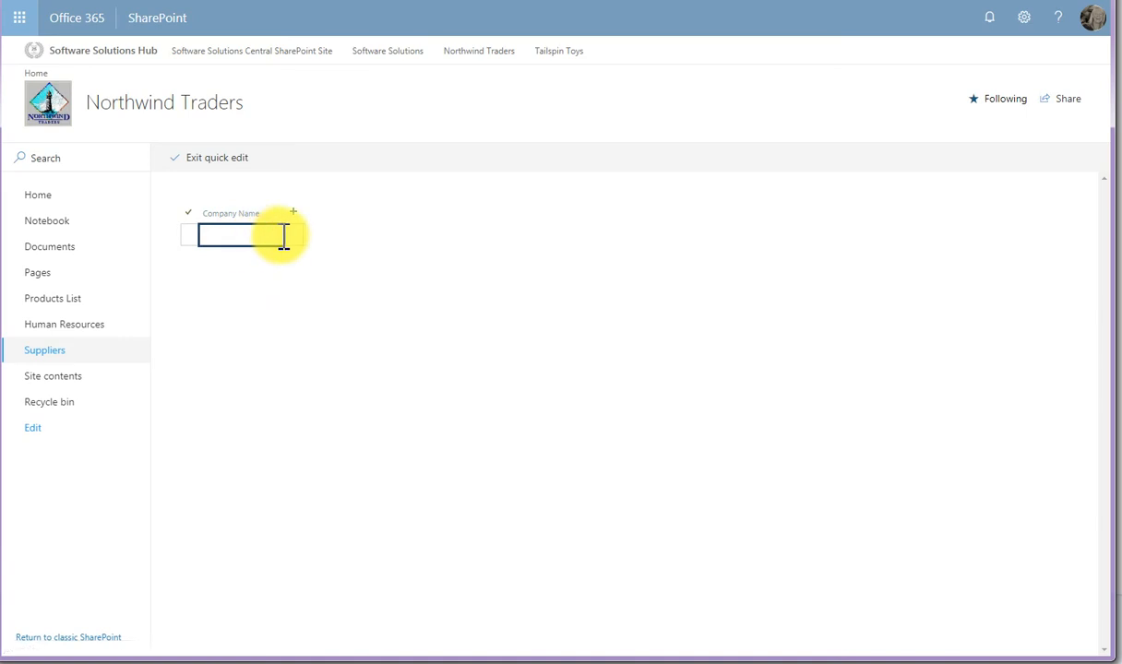
text(Address)
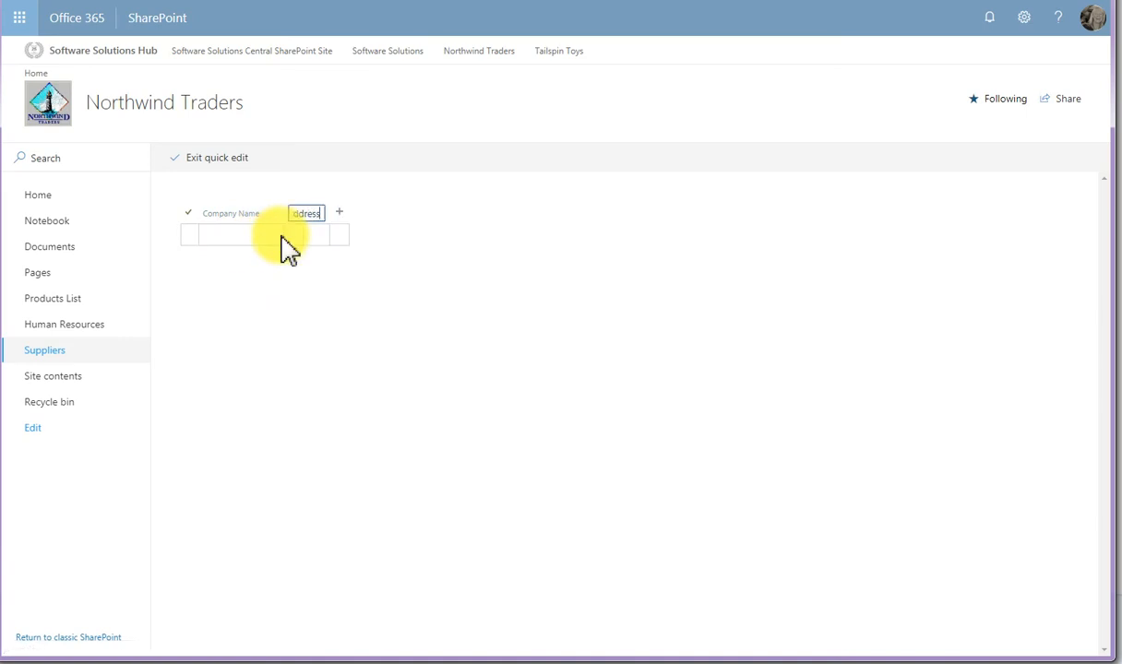
key(Return)
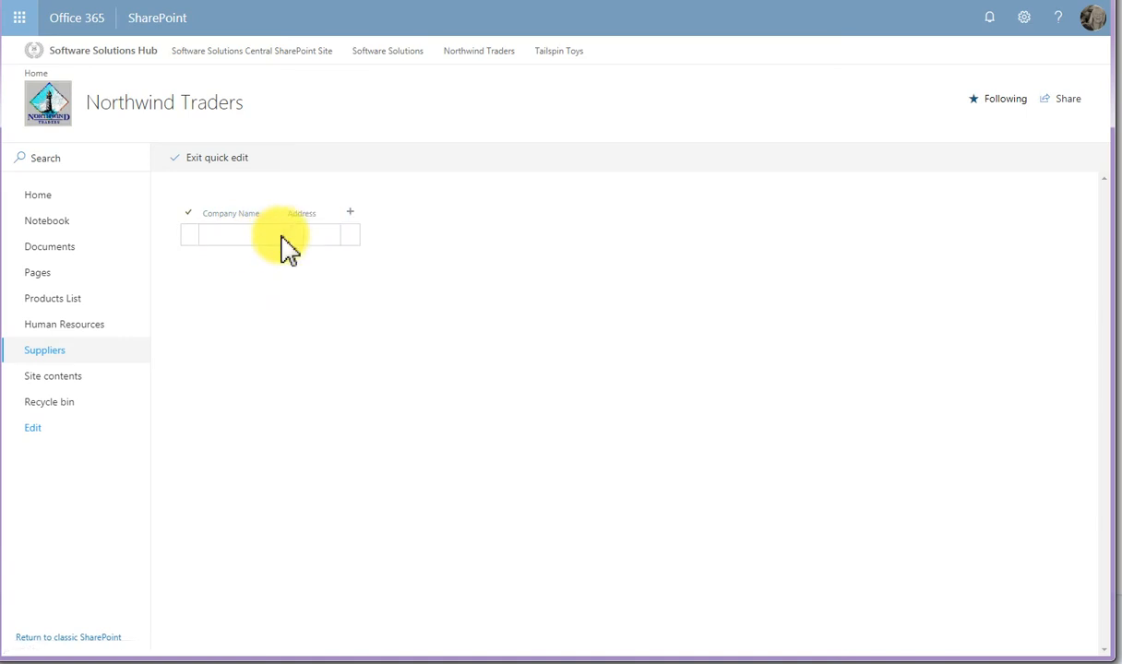
- Add a text column named Contact Person after the Address column
click(351, 213)
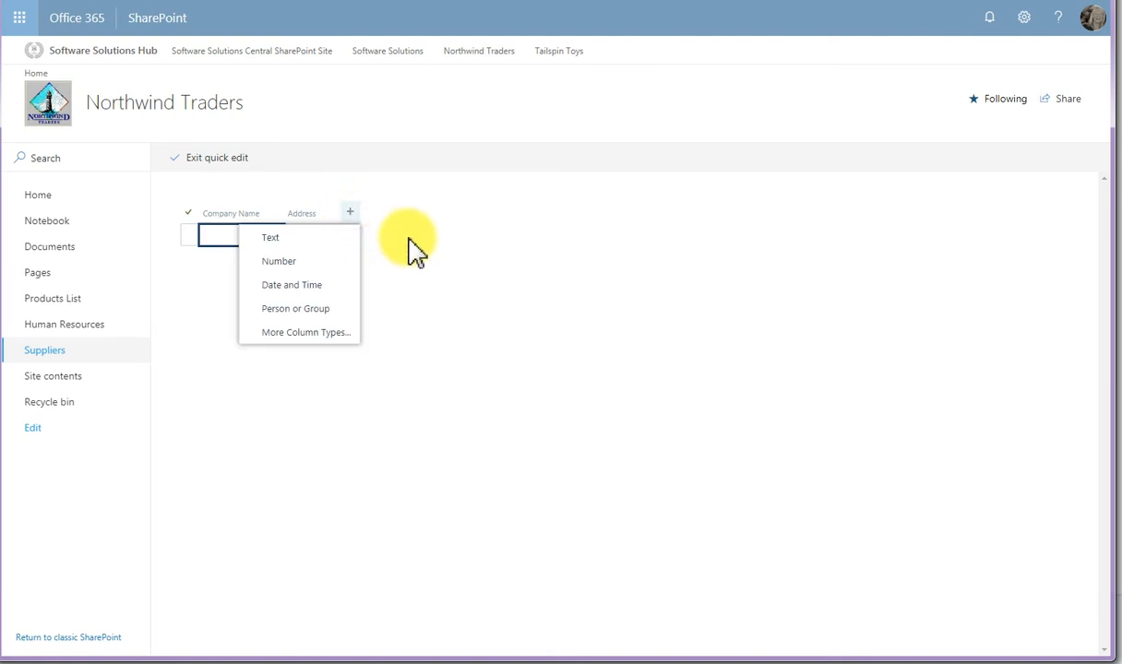
click(318, 238)
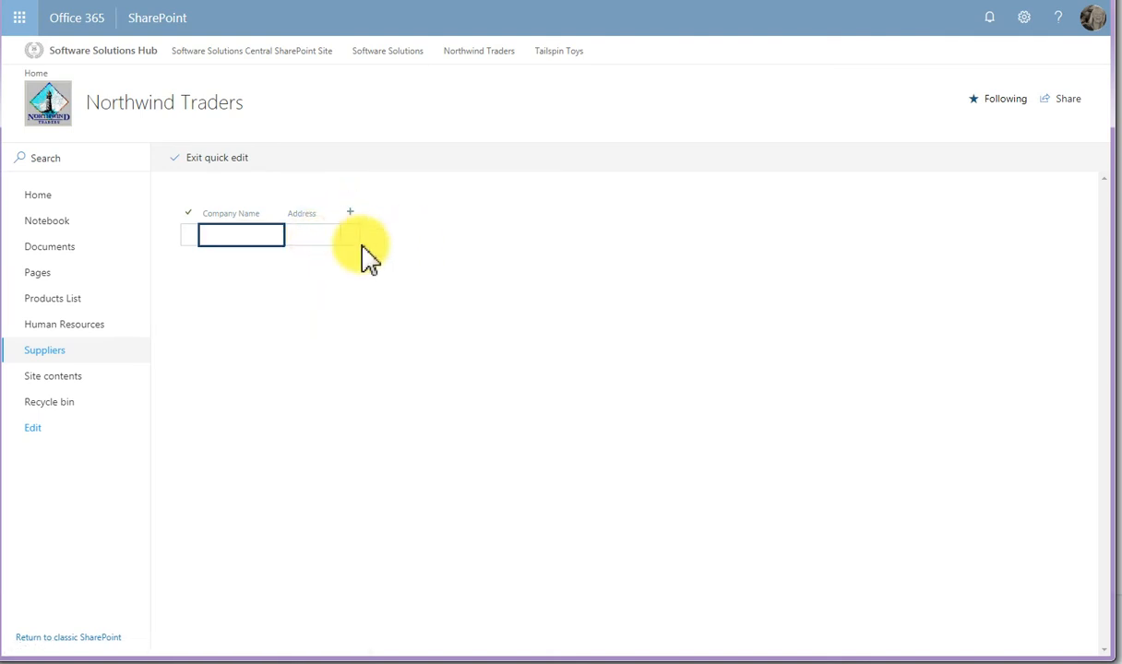
text(Con)
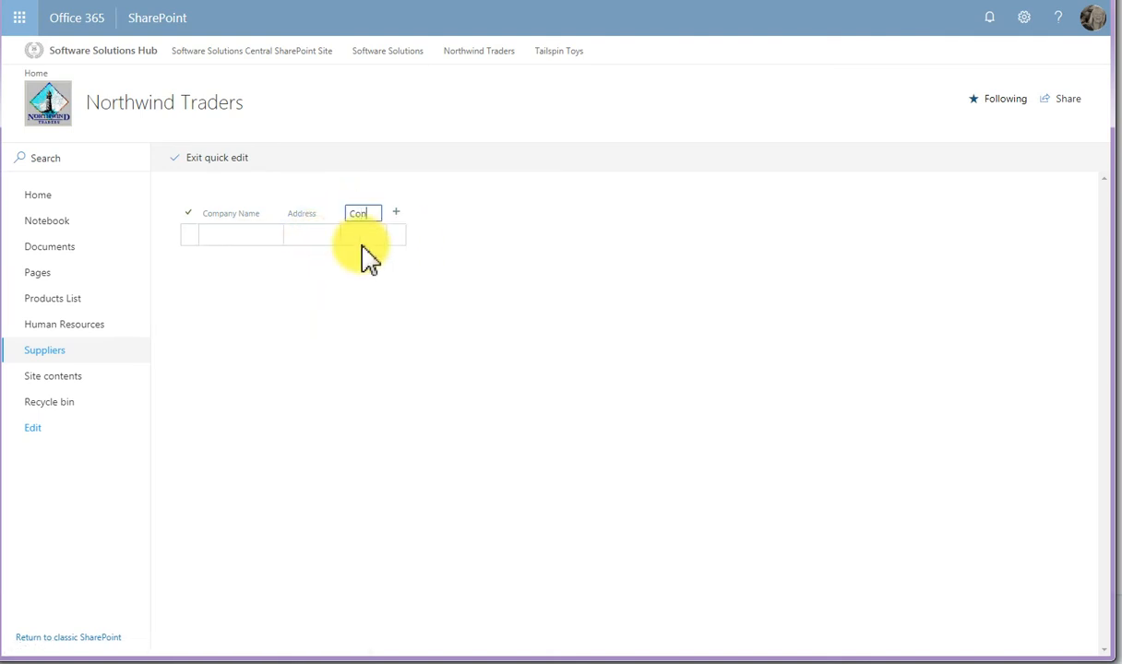
text(tact Person)
key(Return)
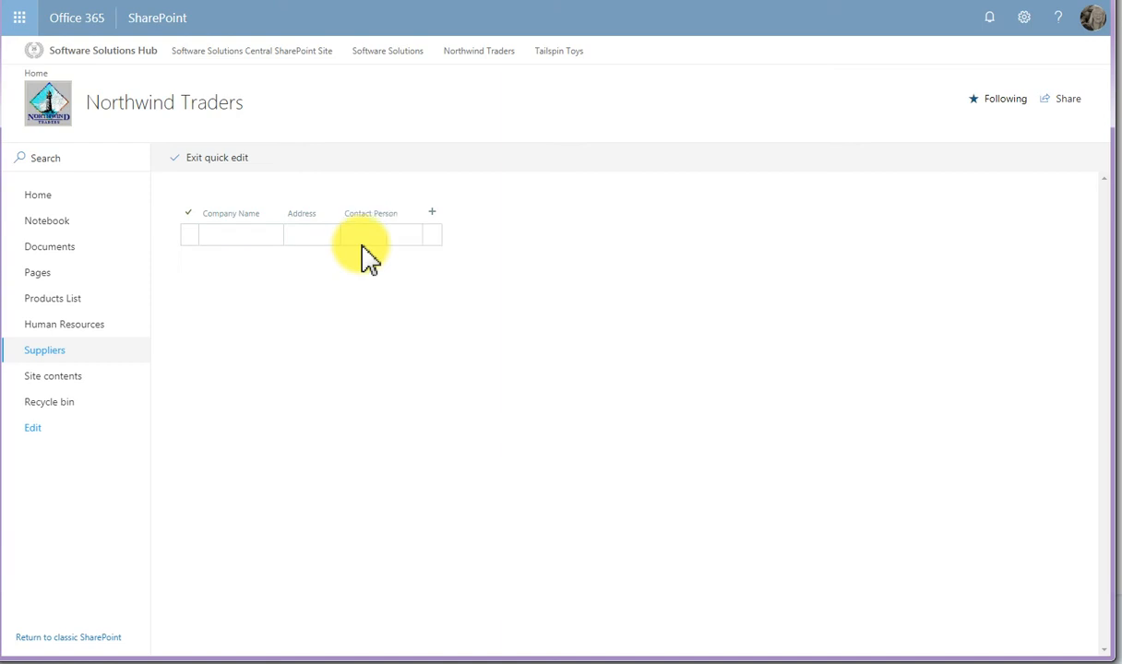
- Add a text column named Phone after Contact Person and exit quick editing
click(433, 215)
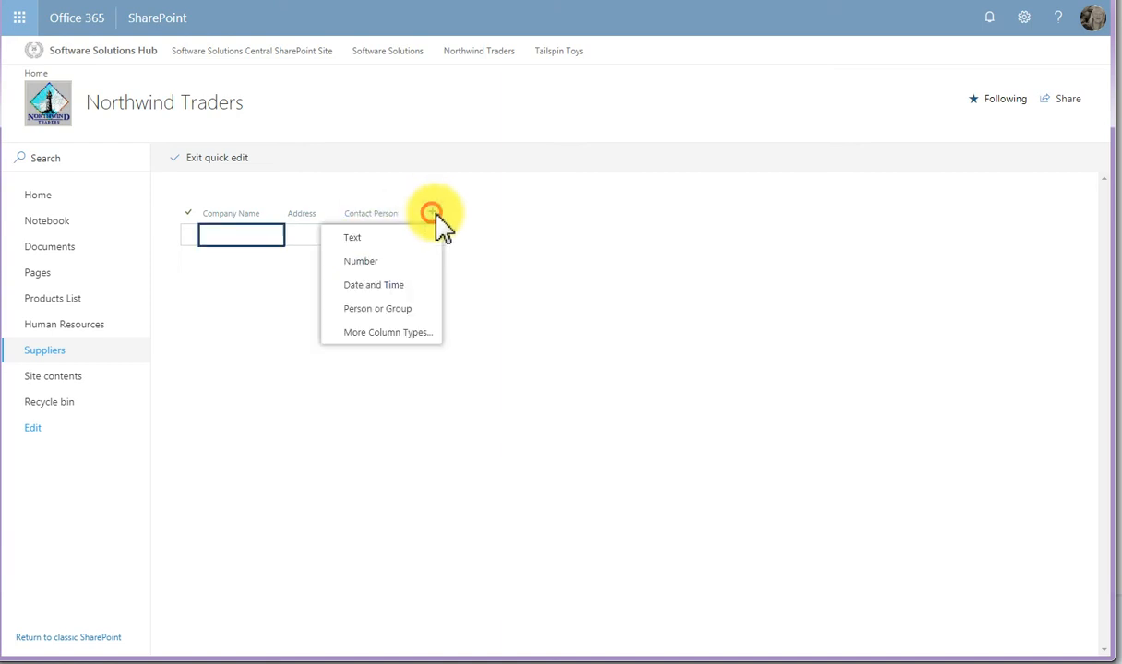
click(395, 239)
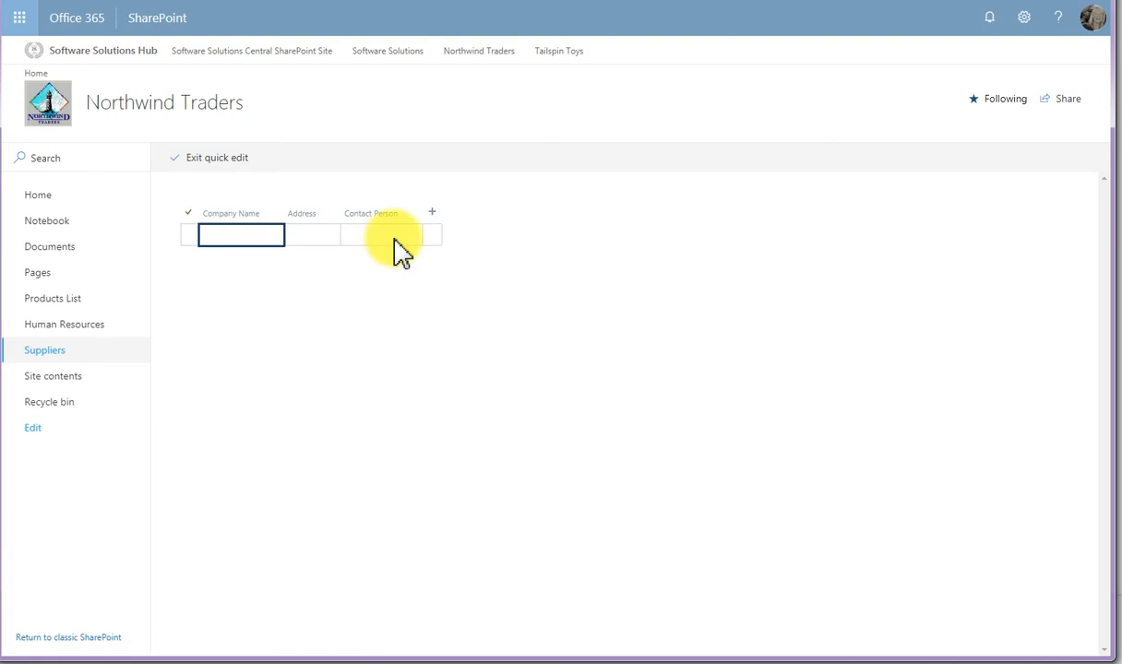
text(Phone)
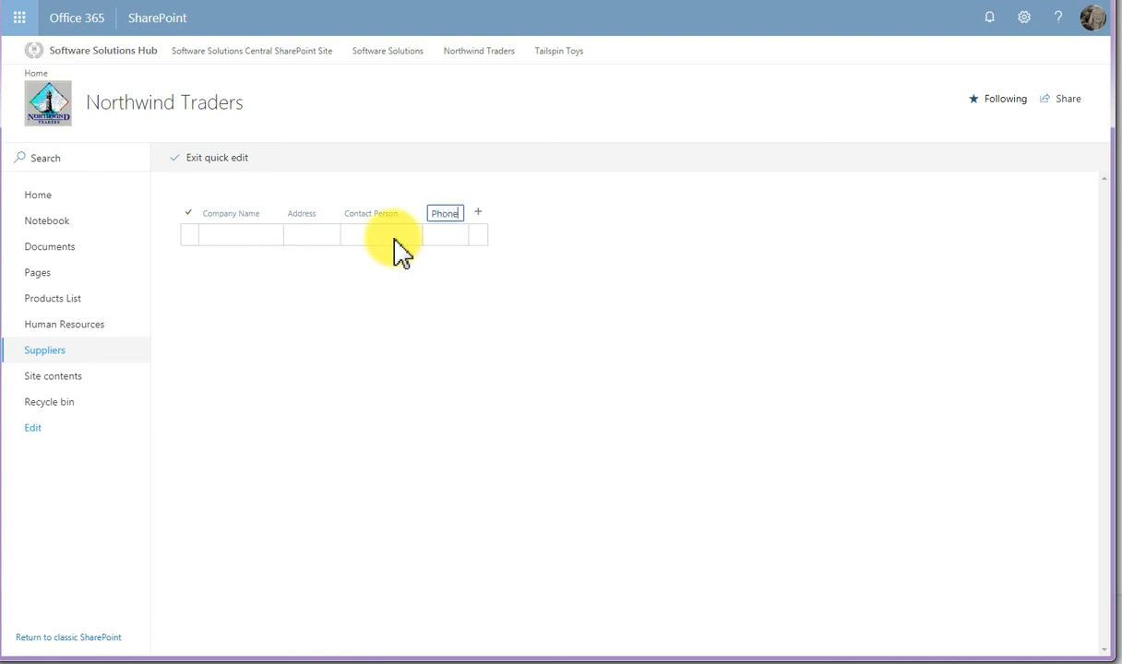
key(Return)
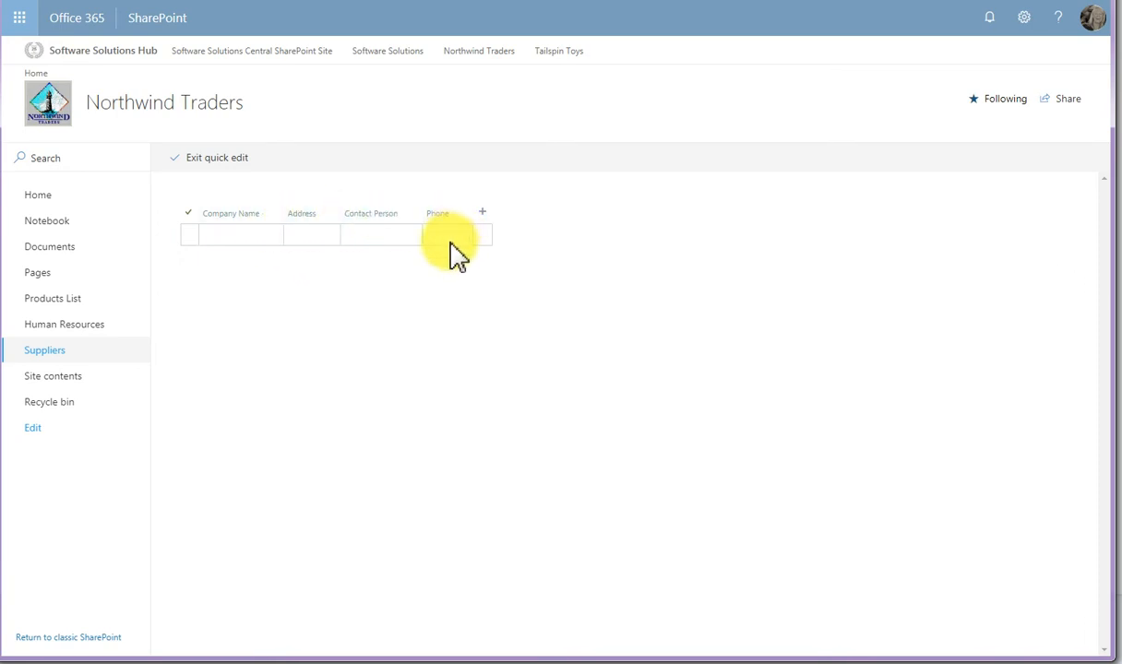
click(224, 171)
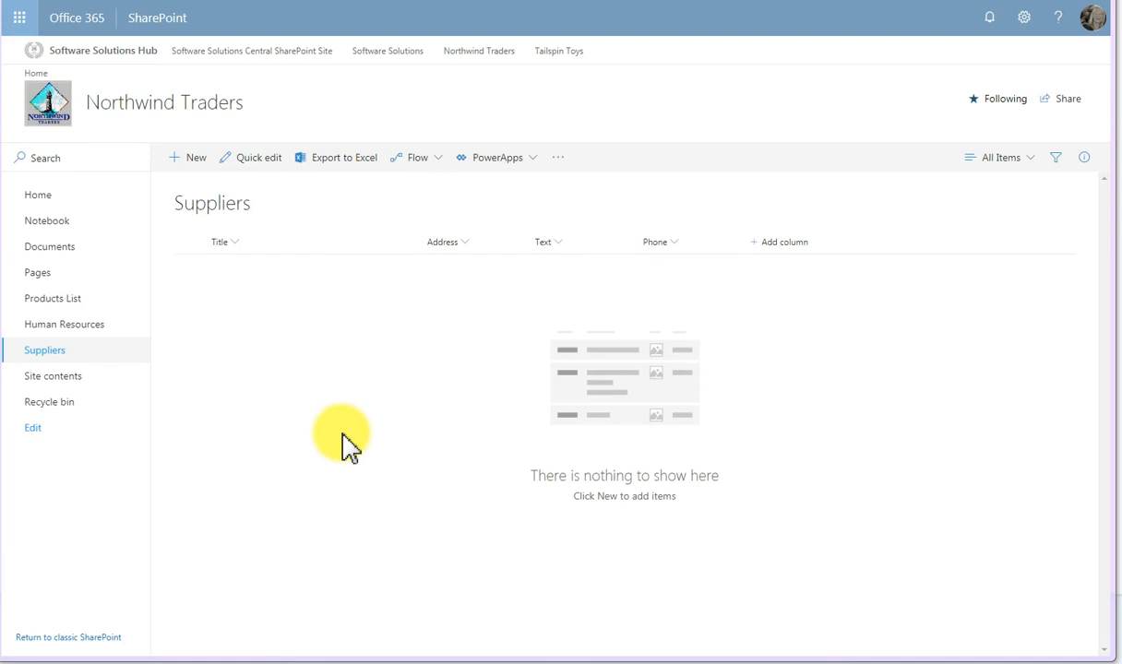
- Start a new Suppliers item titled Food Delights and enter the supplier's address
click(194, 162)
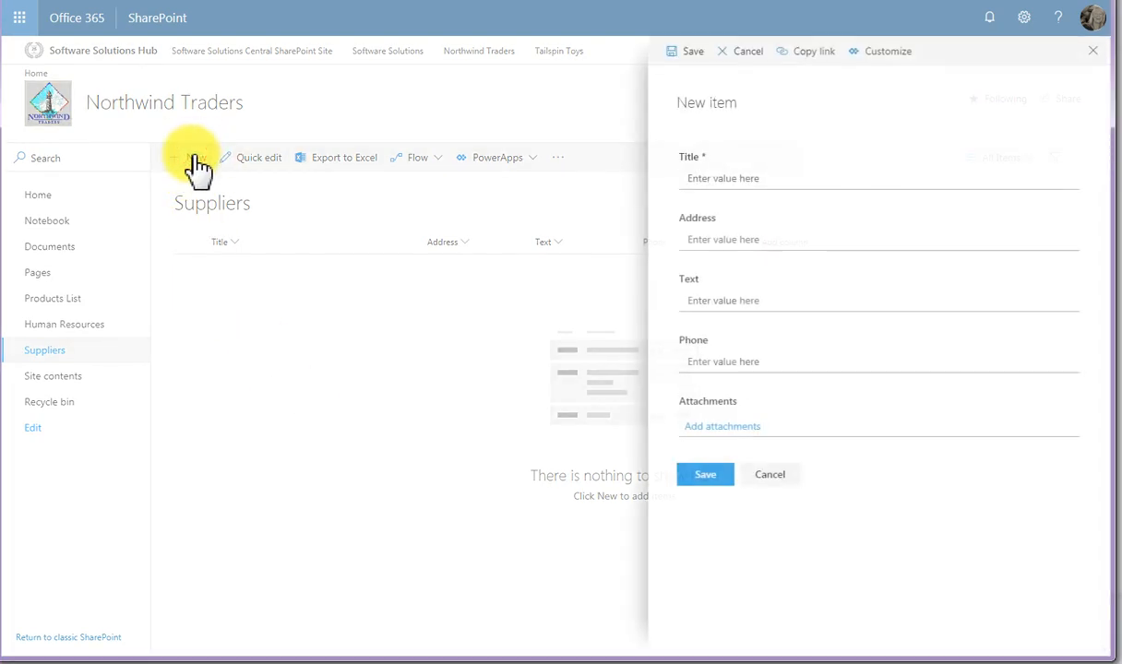
click(698, 179)
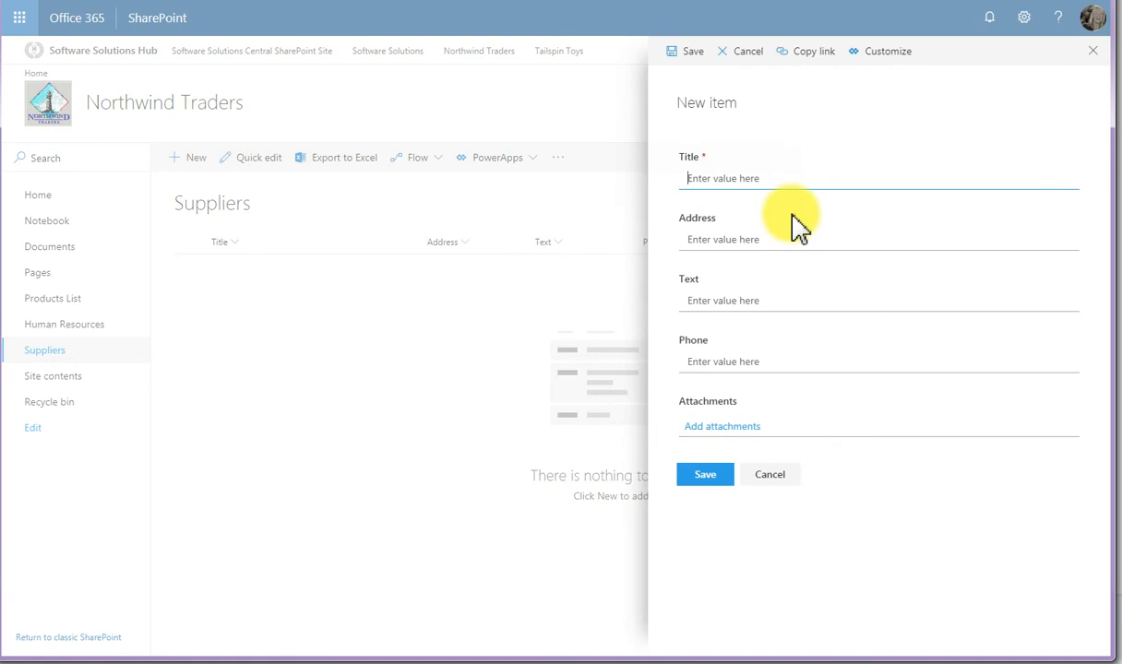
text(Food Delights)
key(Tab)
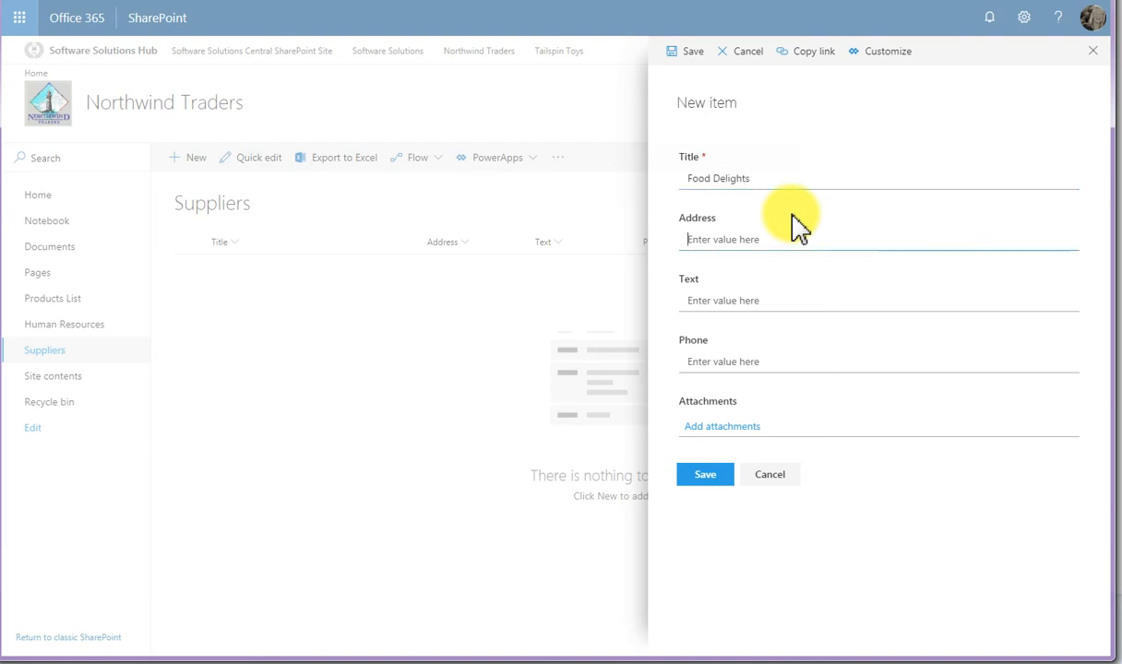
text(High Str)
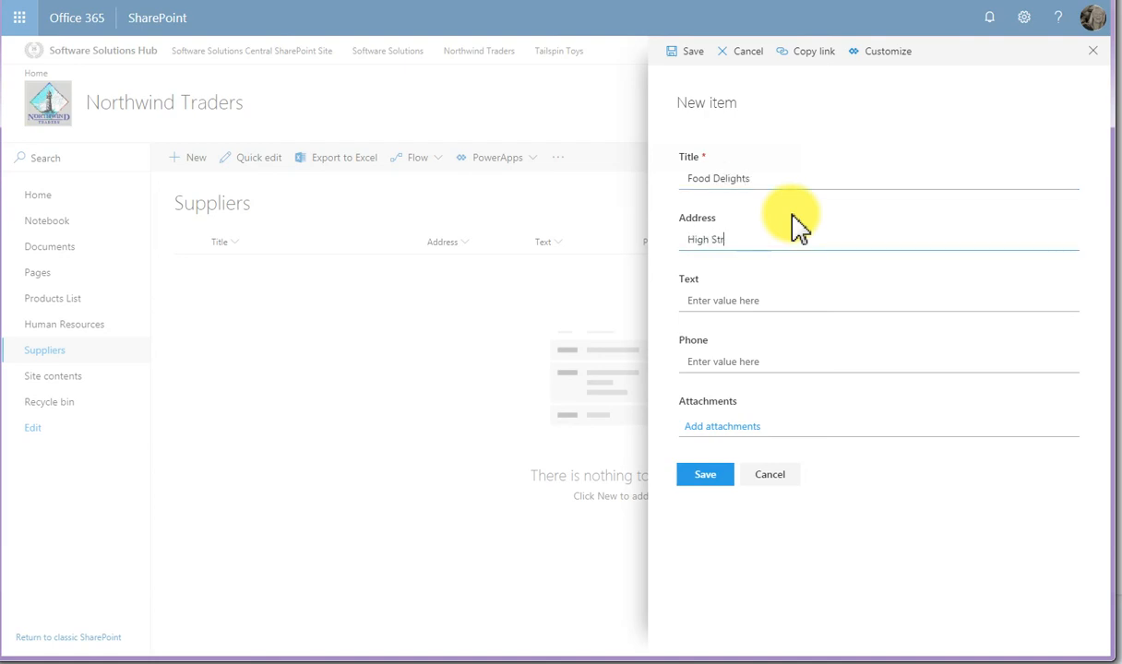
text(eet, Taupo)
key(Tab)
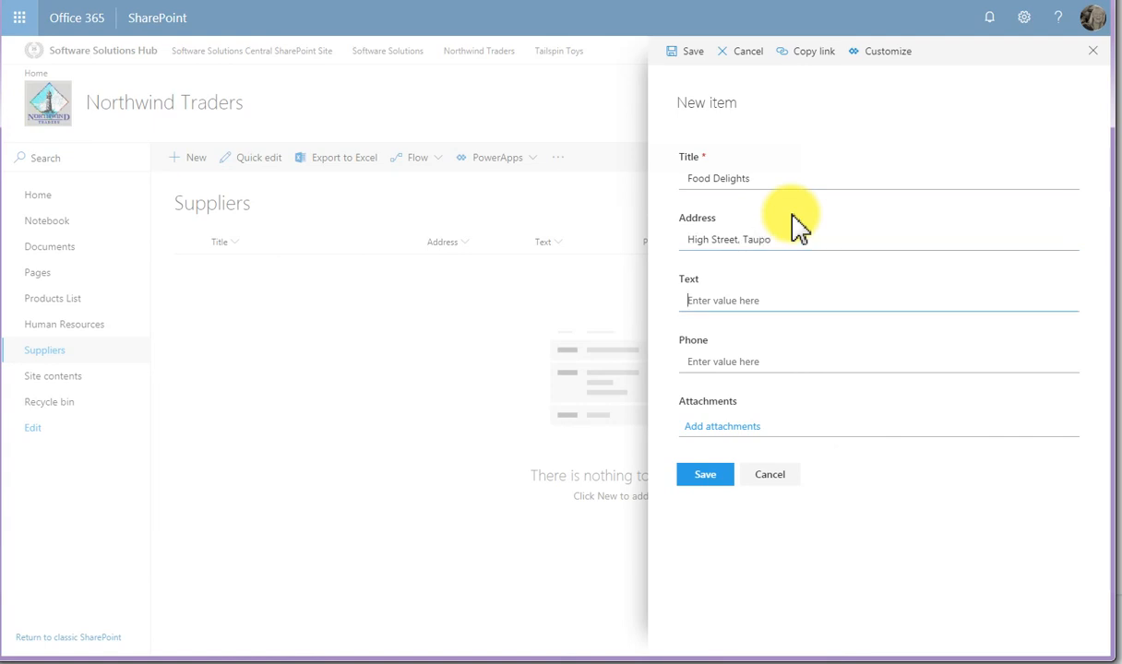
- Enter the contact person's full name in the Text field, fill in the phone number, and save the supplier item
key(Tab)
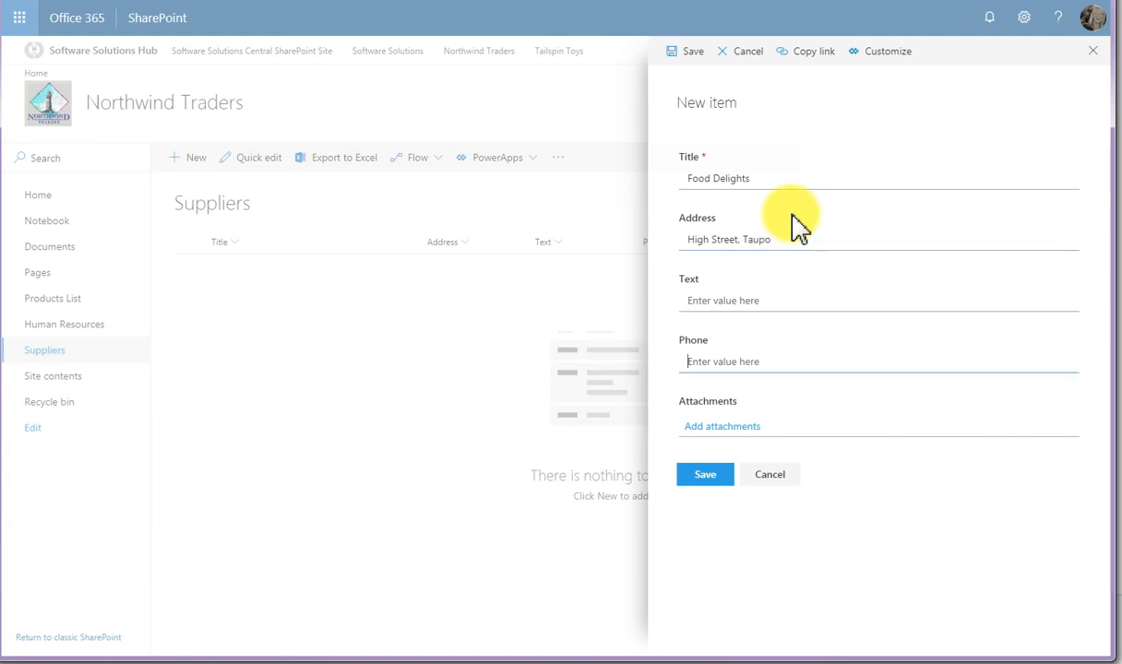
key(shift+Tab)
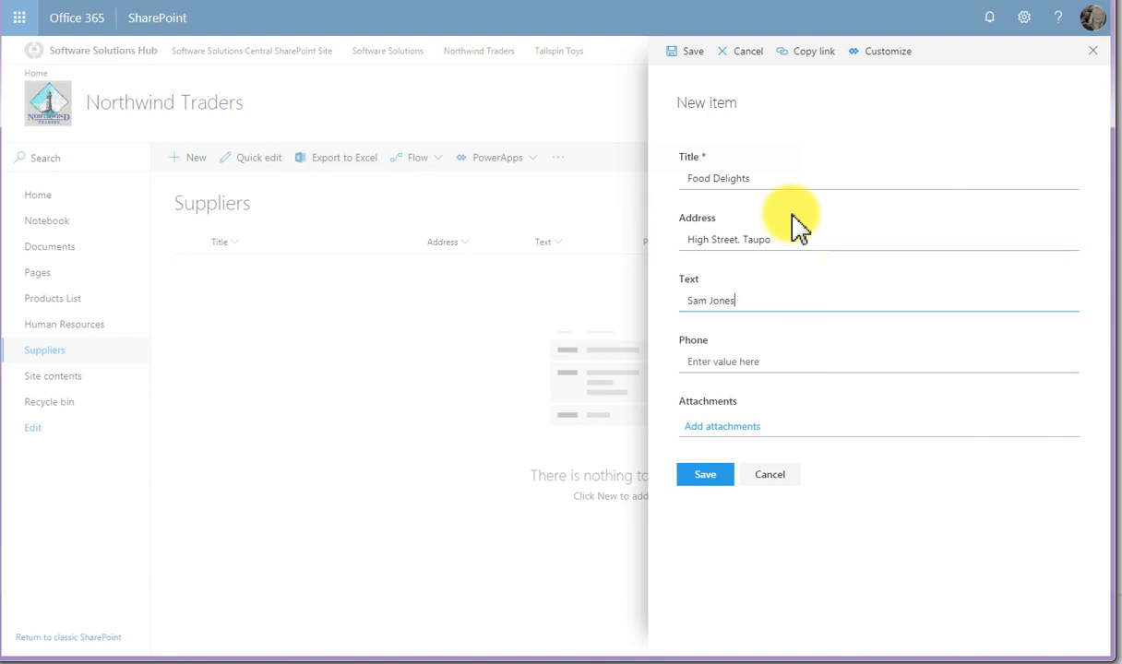
key(Tab)
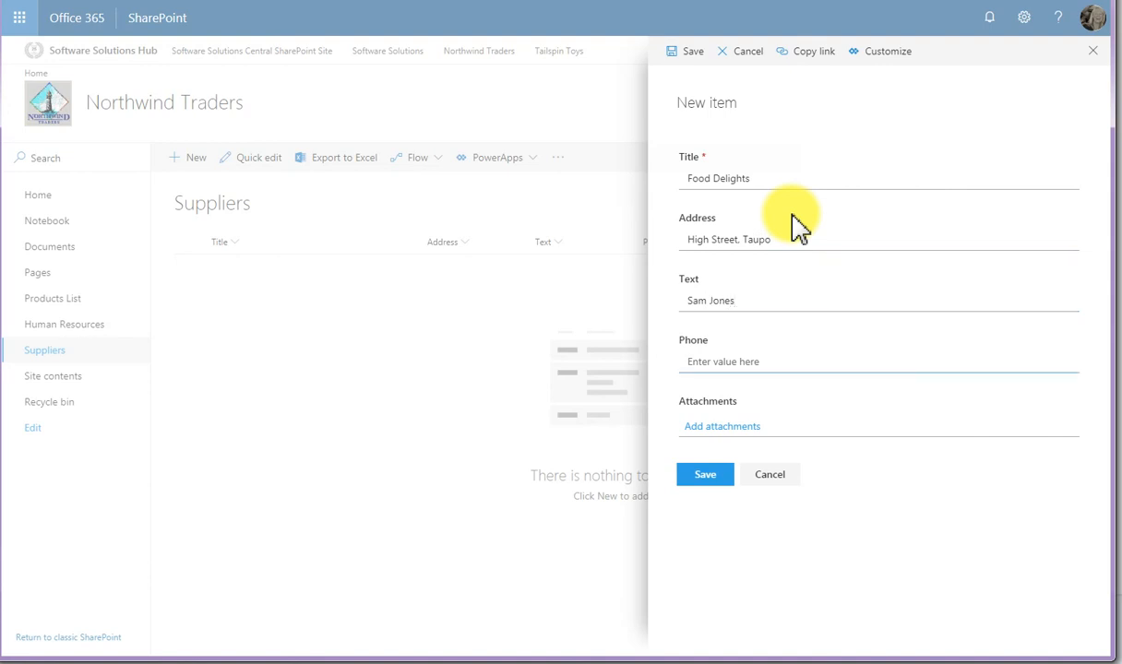
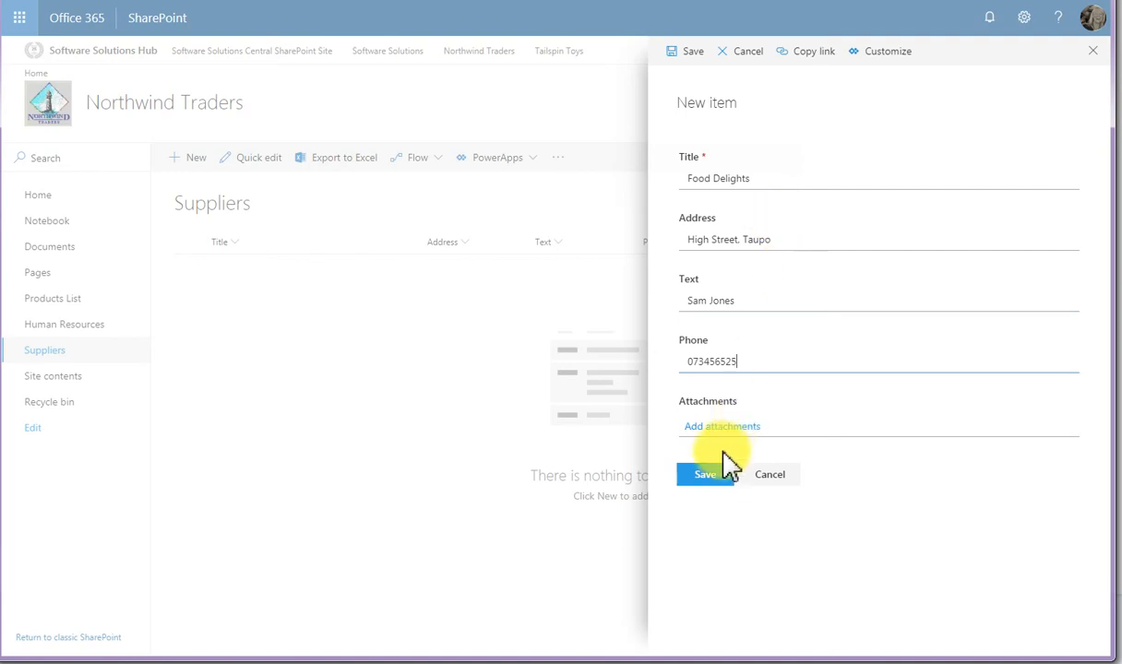
click(707, 482)
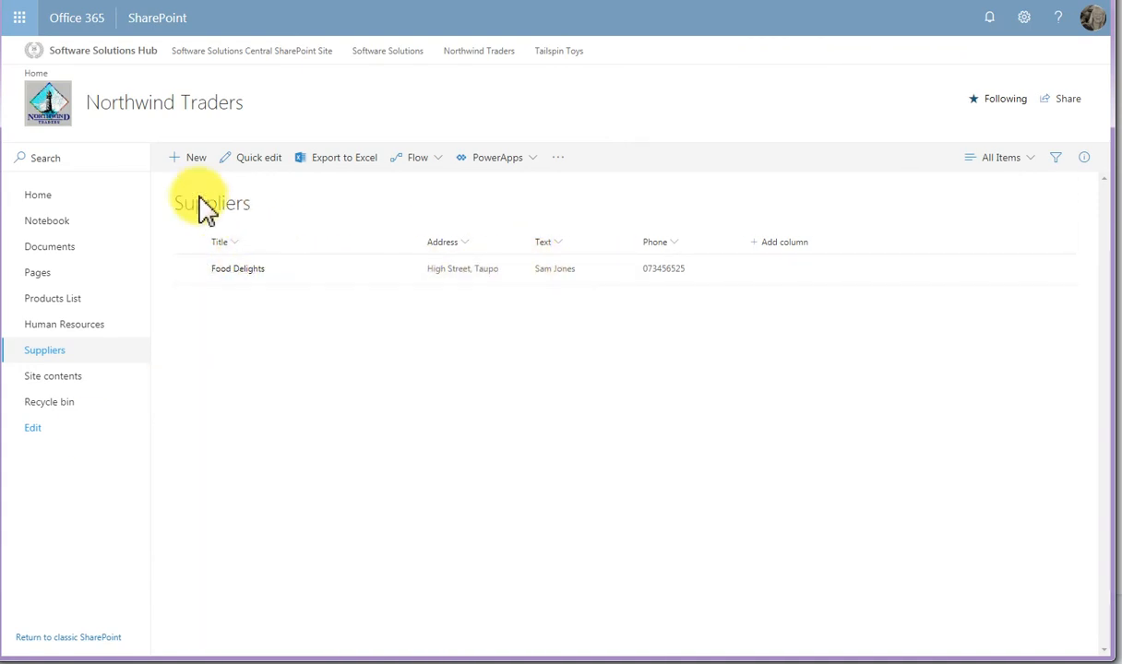
- Start another new Suppliers item titled Gourmet Distributors and enter the supplier's address
click(191, 158)
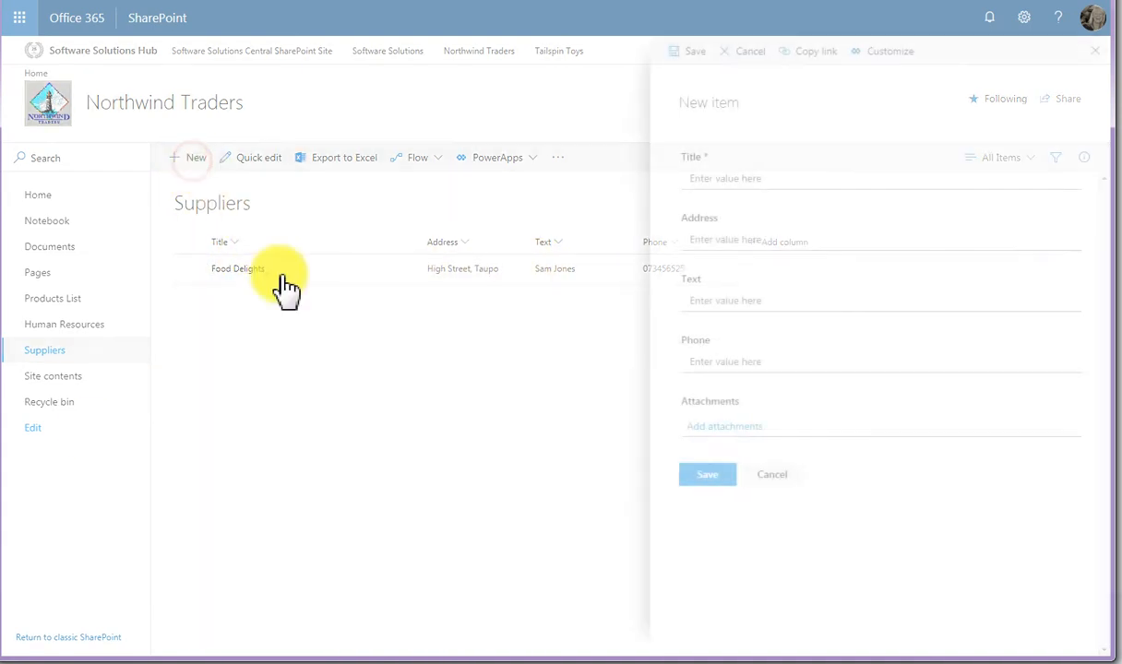
click(724, 177)
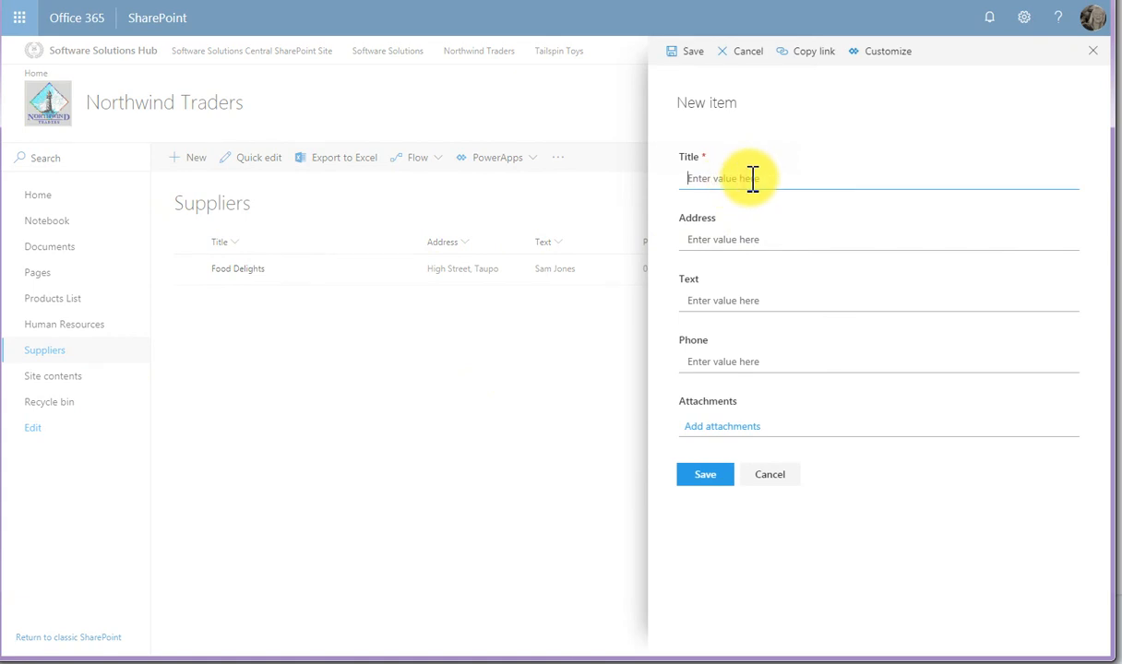
text(Gourmet De)
text(stributors)
key(Tab)
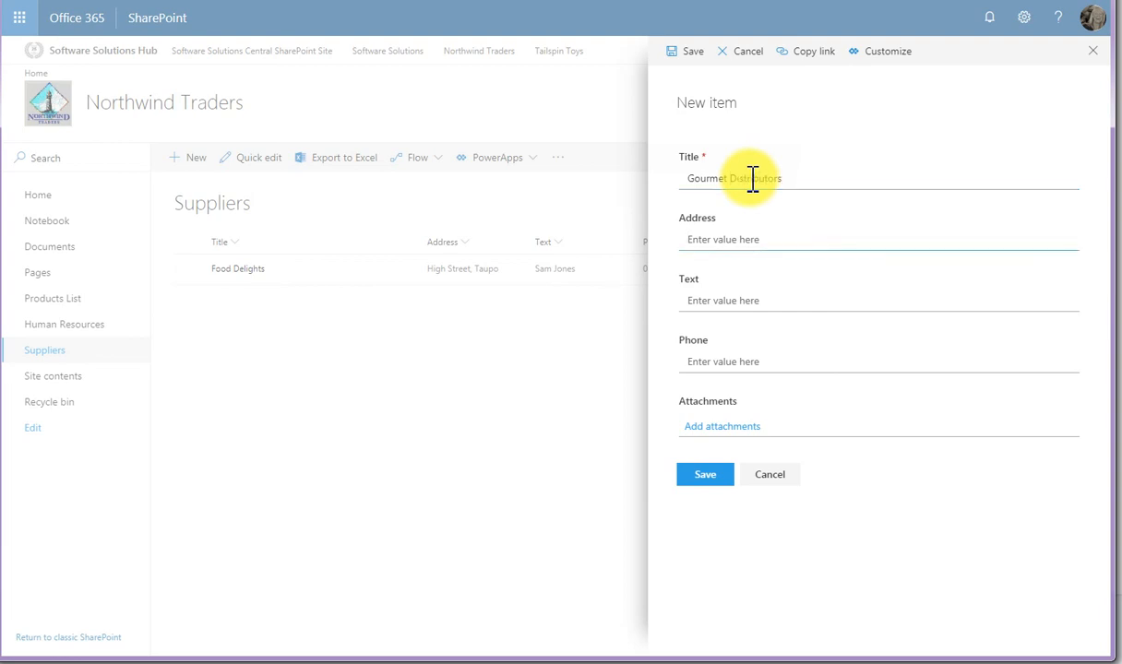
text(Close Ave.)
text(Tauranga)
key(Tab)
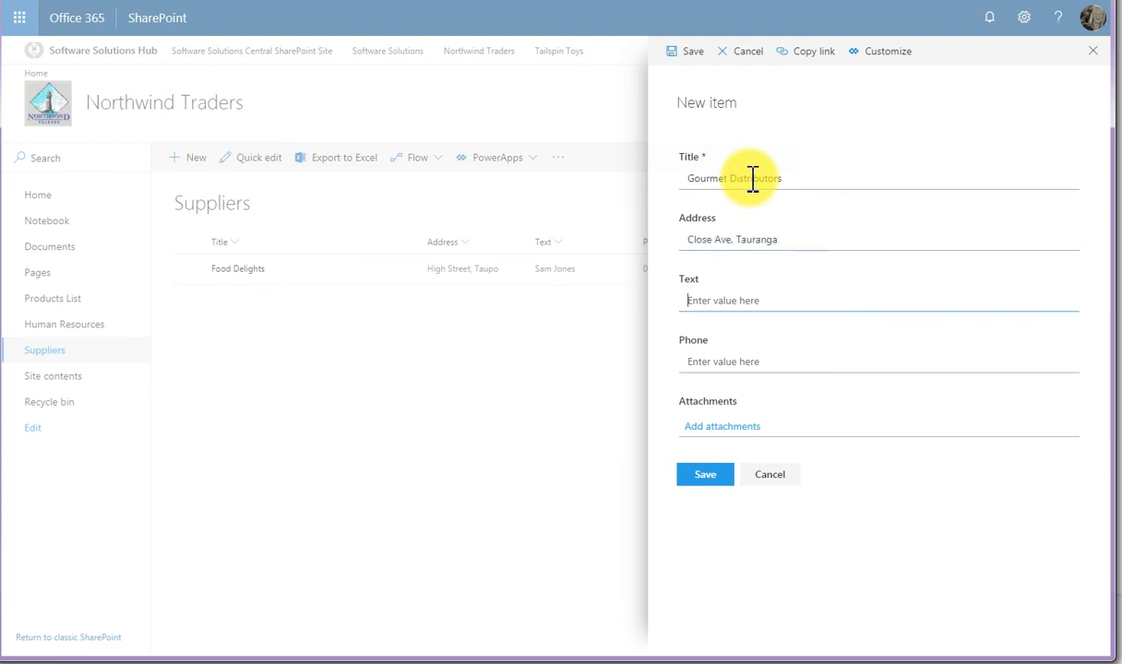
- Enter the contact person's full name in the Text field, add the phone number, and save the Gourmet Distributors item
key(Tab)
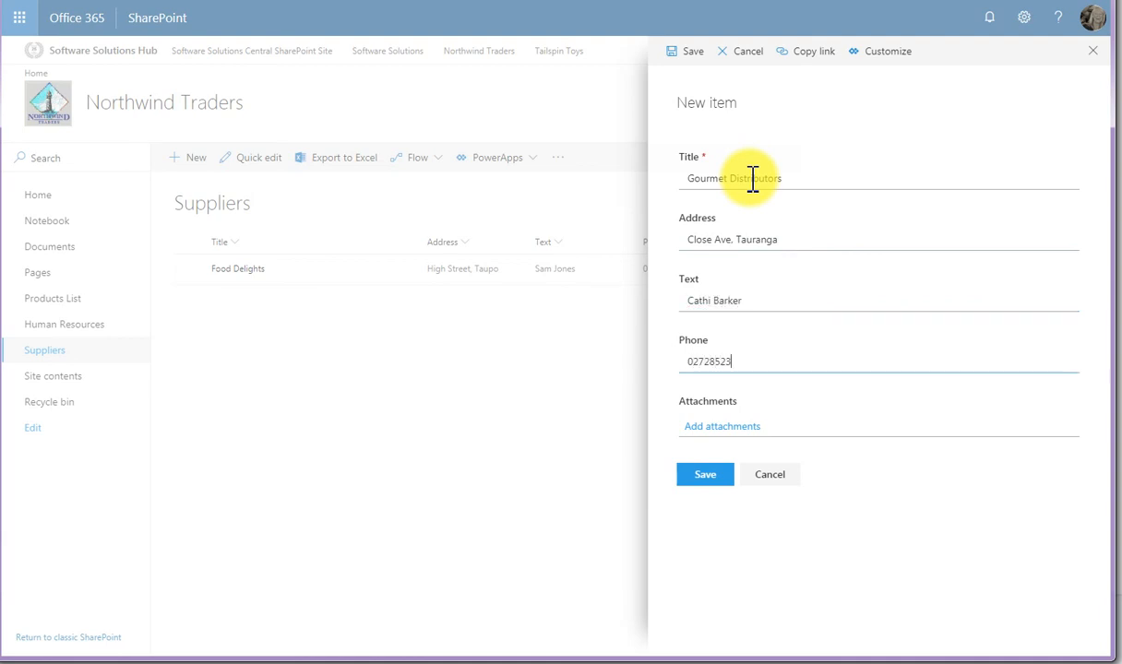
click(707, 476)
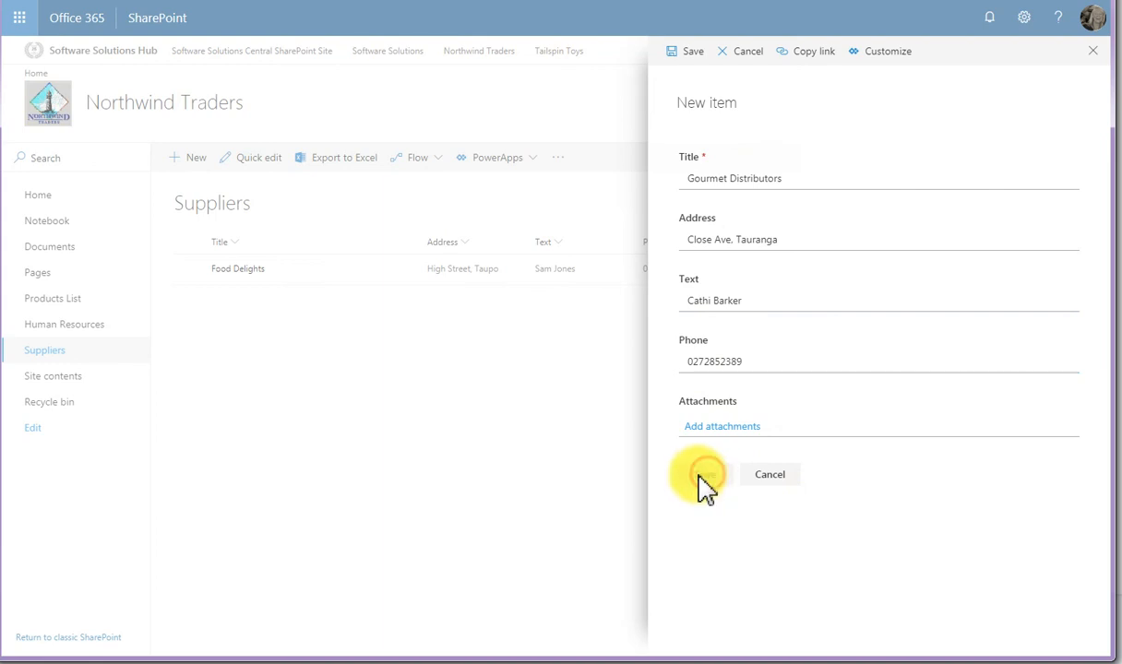